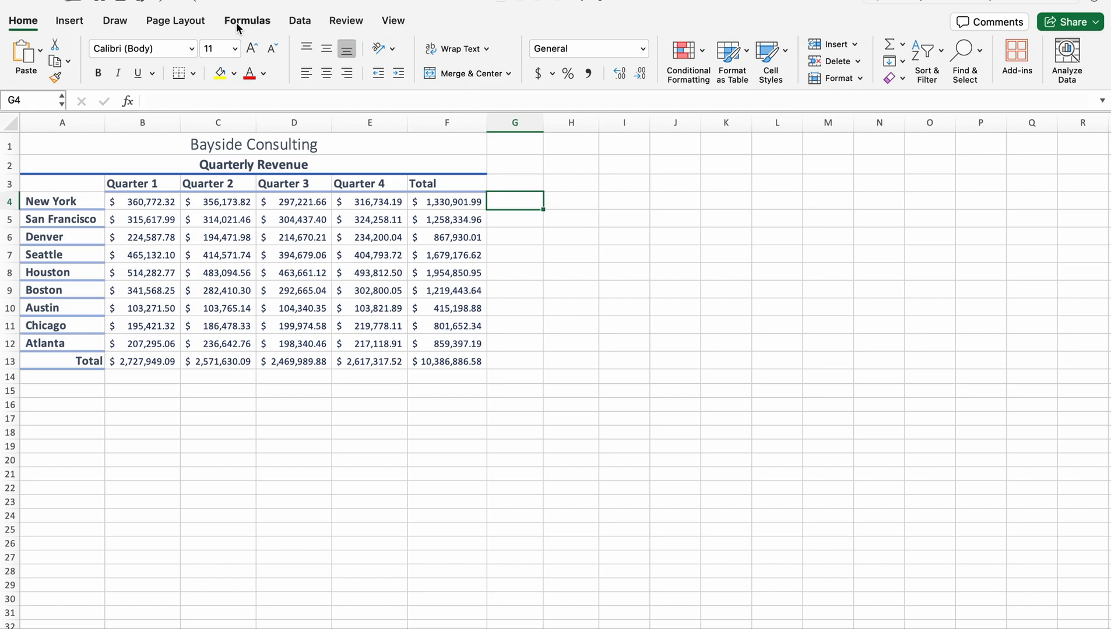
# - Insert a column sparkline in G4 for the data range B4:E4 and fill it down through G12
pyautogui.click(74, 20)
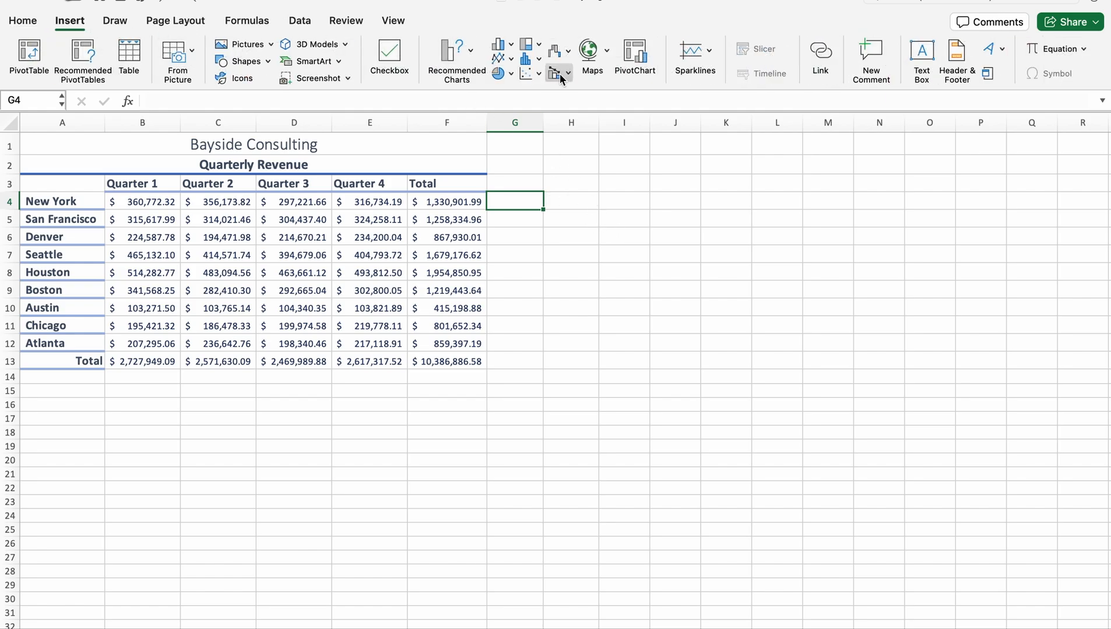
pyautogui.click(687, 54)
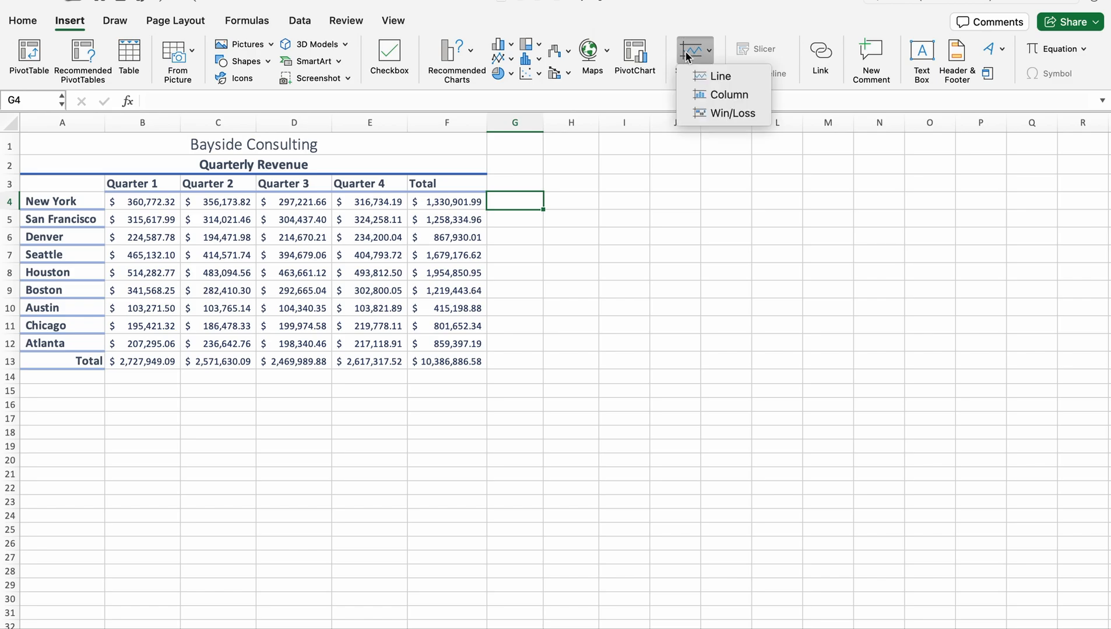
pyautogui.click(718, 93)
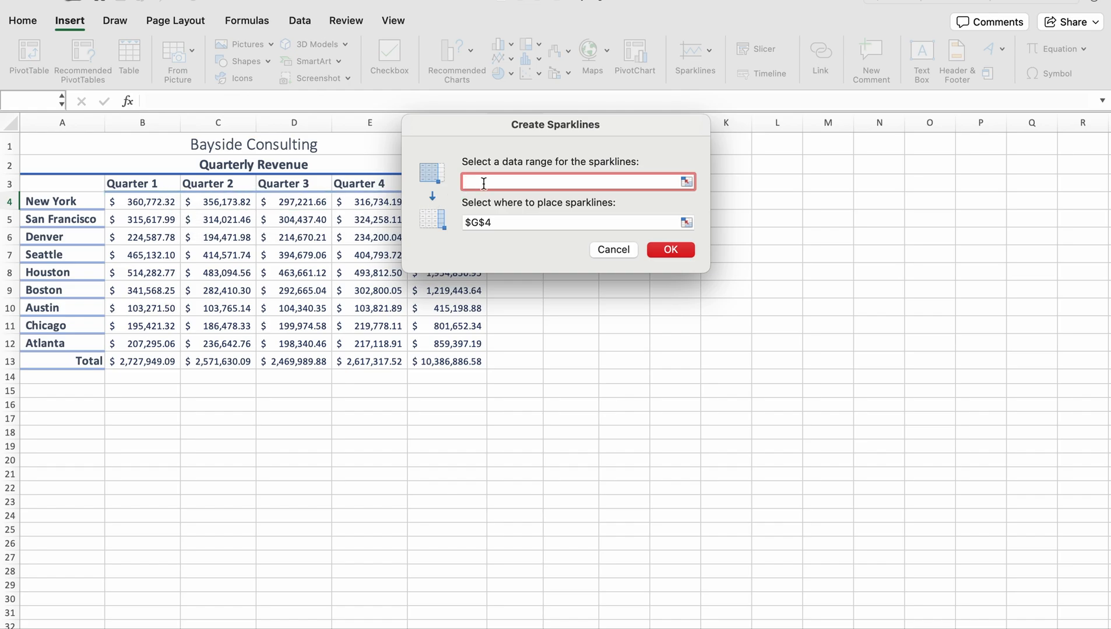
pyautogui.write('B4:E4')
pyautogui.click(667, 253)
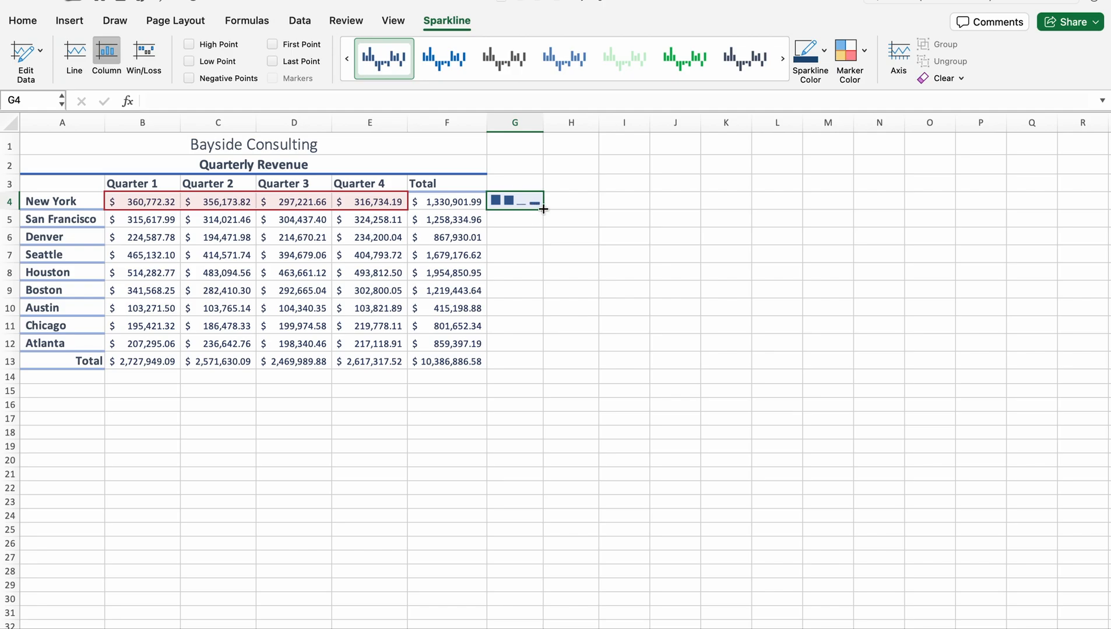
pyautogui.moveTo(544, 210); pyautogui.dragTo(536, 348)
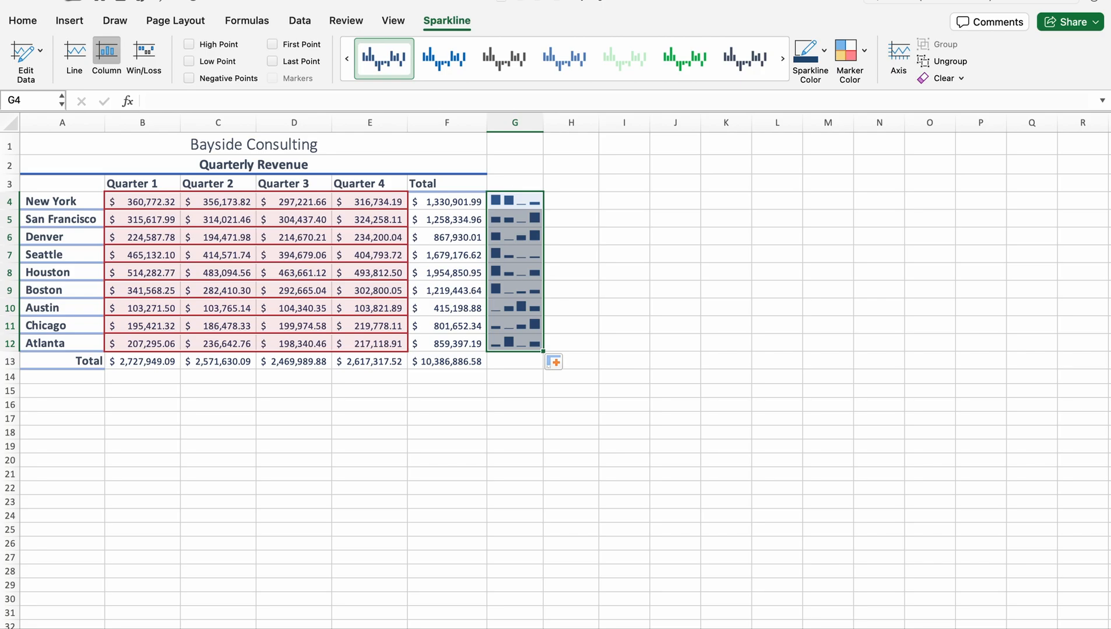
# - Convert the sparklines in G4:G12 to line sparklines and colour them with the darkest shade of the light blue theme colour
pyautogui.click(526, 201)
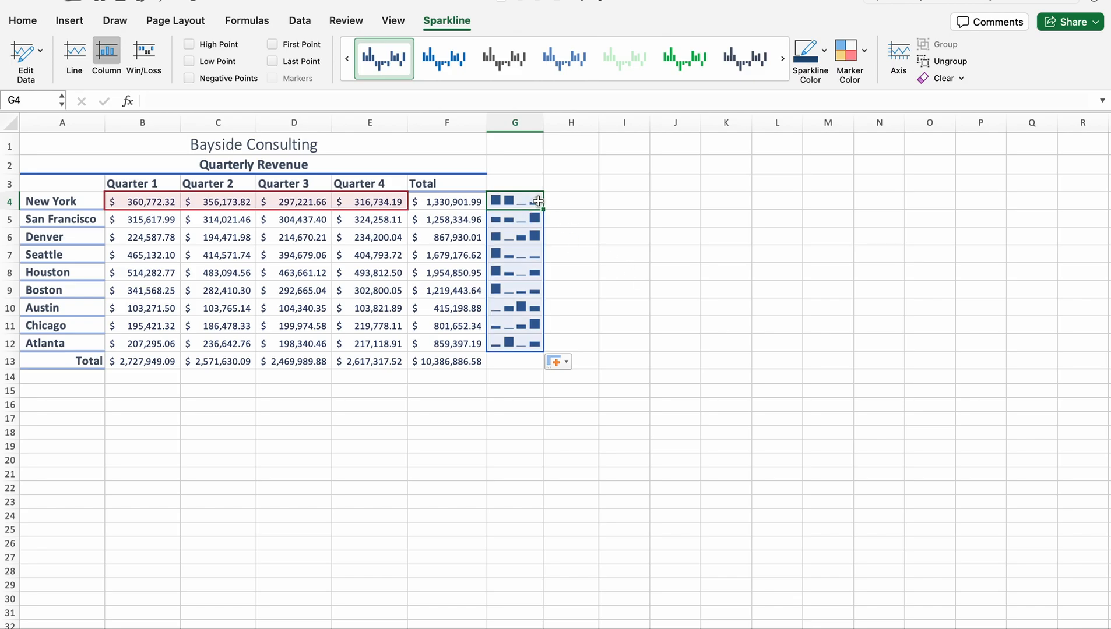
pyautogui.click(74, 53)
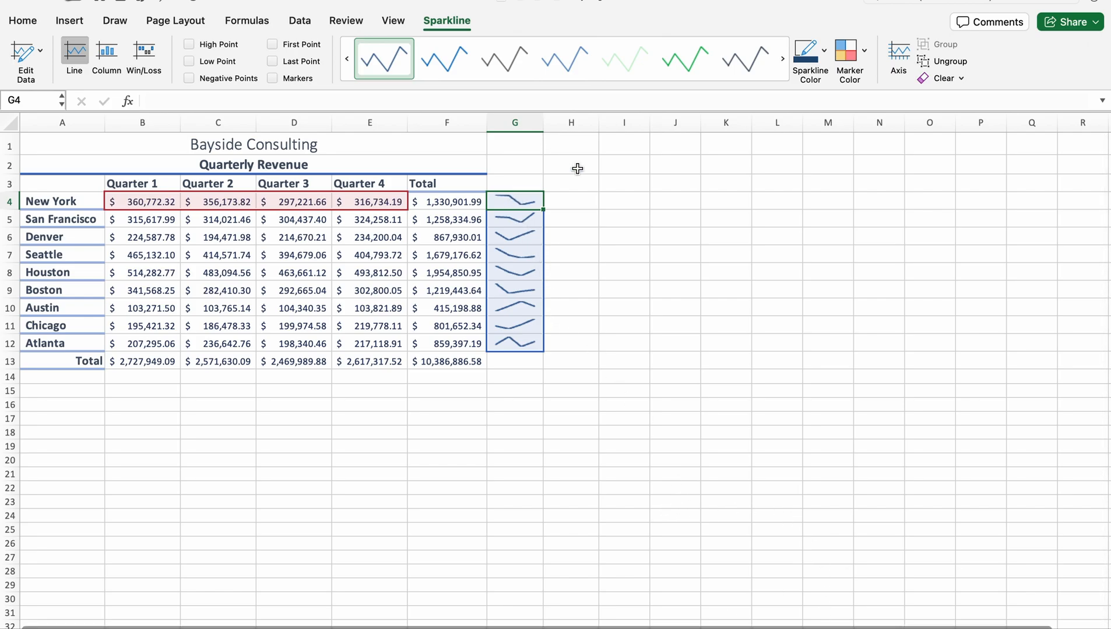
pyautogui.click(823, 51)
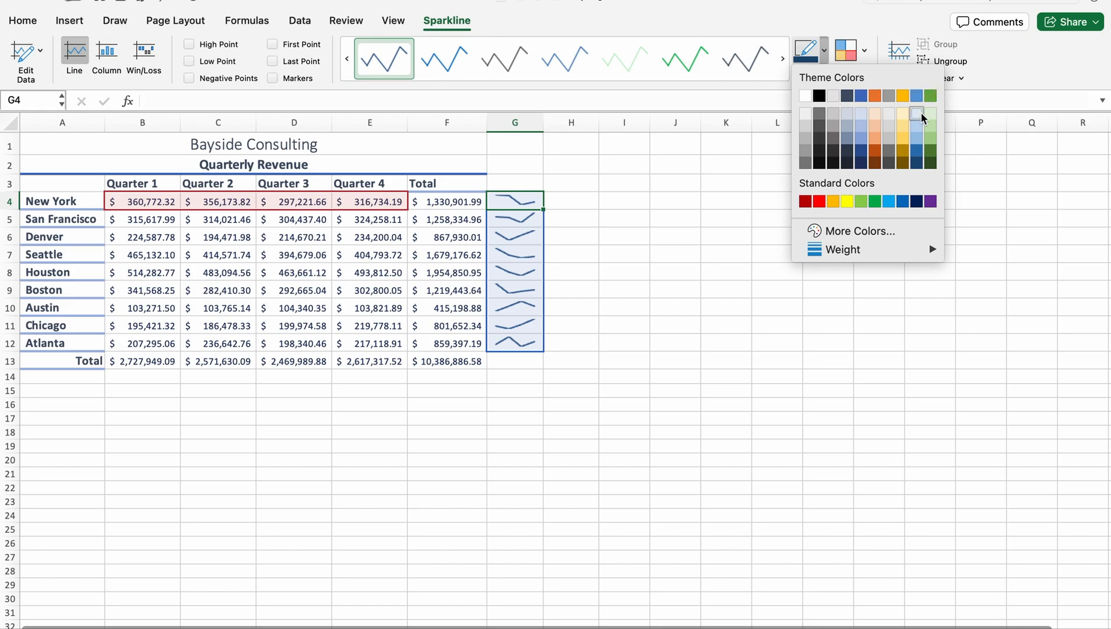
pyautogui.click(918, 163)
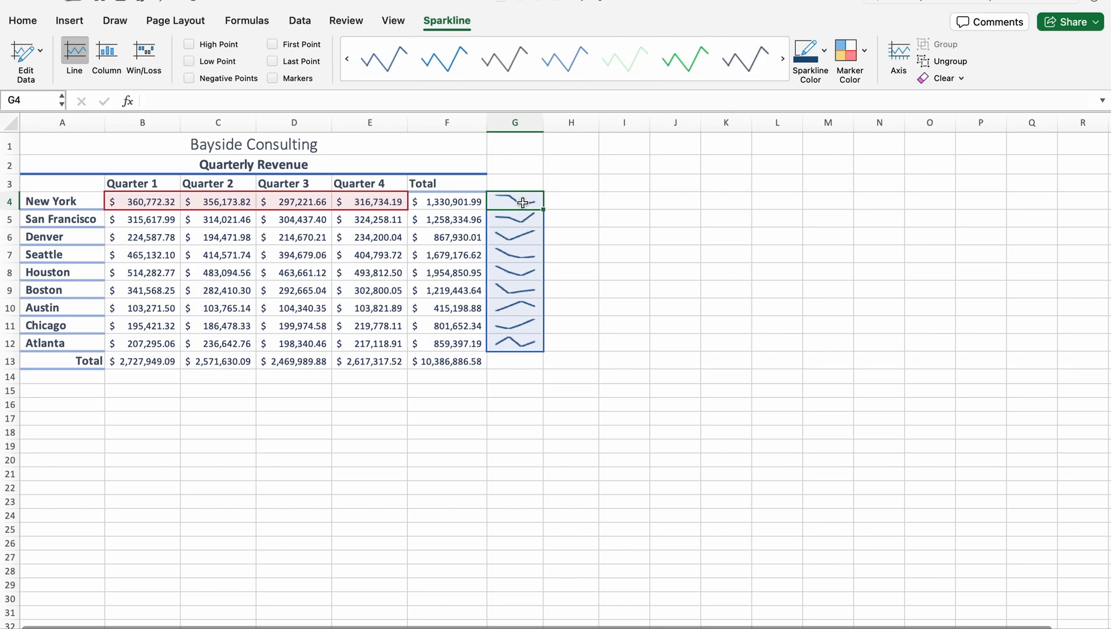
pyautogui.moveTo(522, 202); pyautogui.dragTo(527, 329)
pyautogui.click(823, 50)
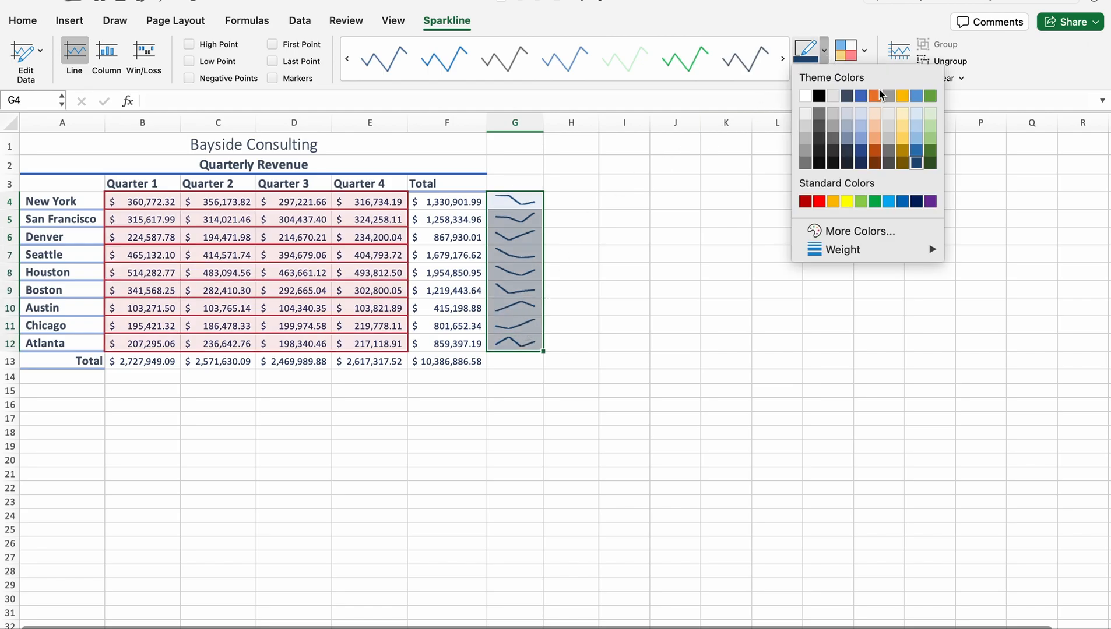
pyautogui.click(915, 165)
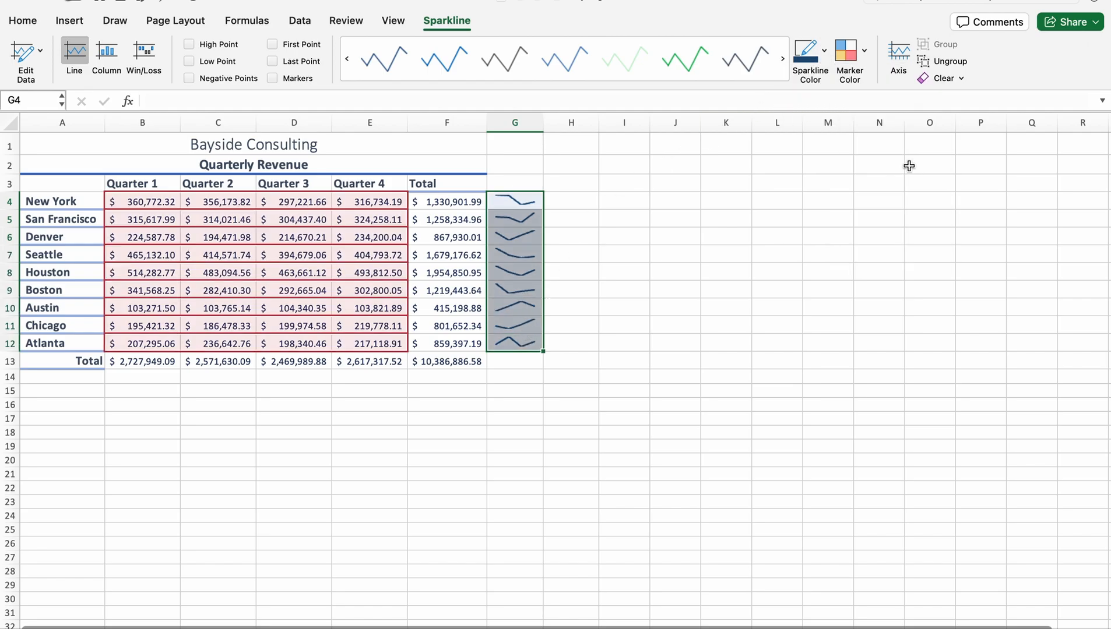
# - Apply the dark blue sparkline style, the first in the style gallery, to the sparklines in G4:G12
pyautogui.click(610, 198)
pyautogui.click(528, 204)
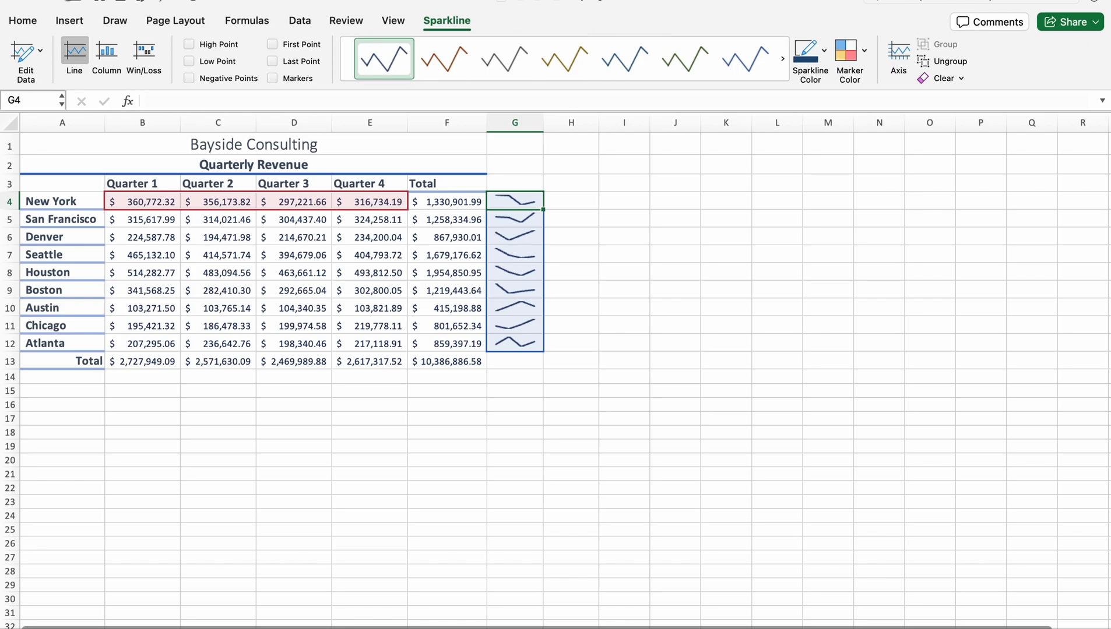
pyautogui.click(476, 328)
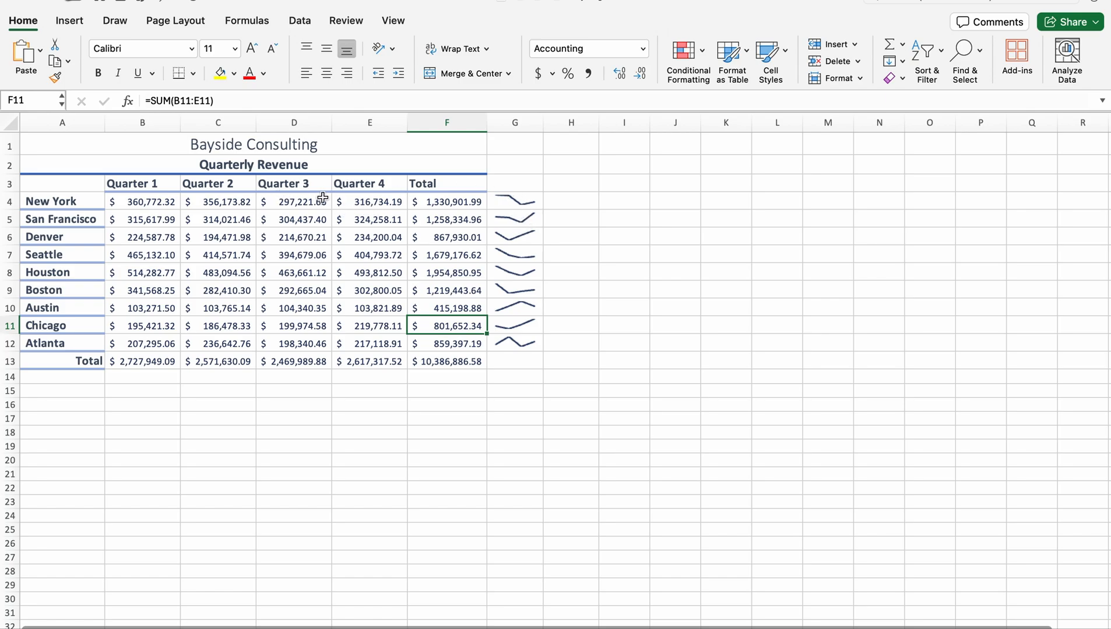
# - Show the High Point markers on the G4:G12 sparklines in the green theme colour
pyautogui.click(513, 201)
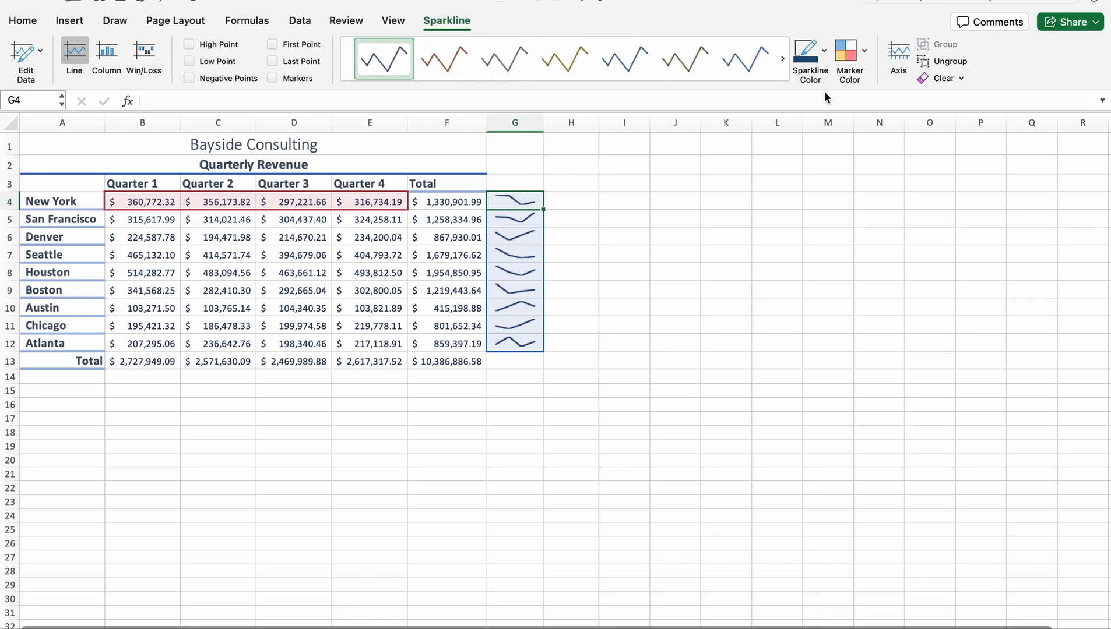
pyautogui.click(863, 49)
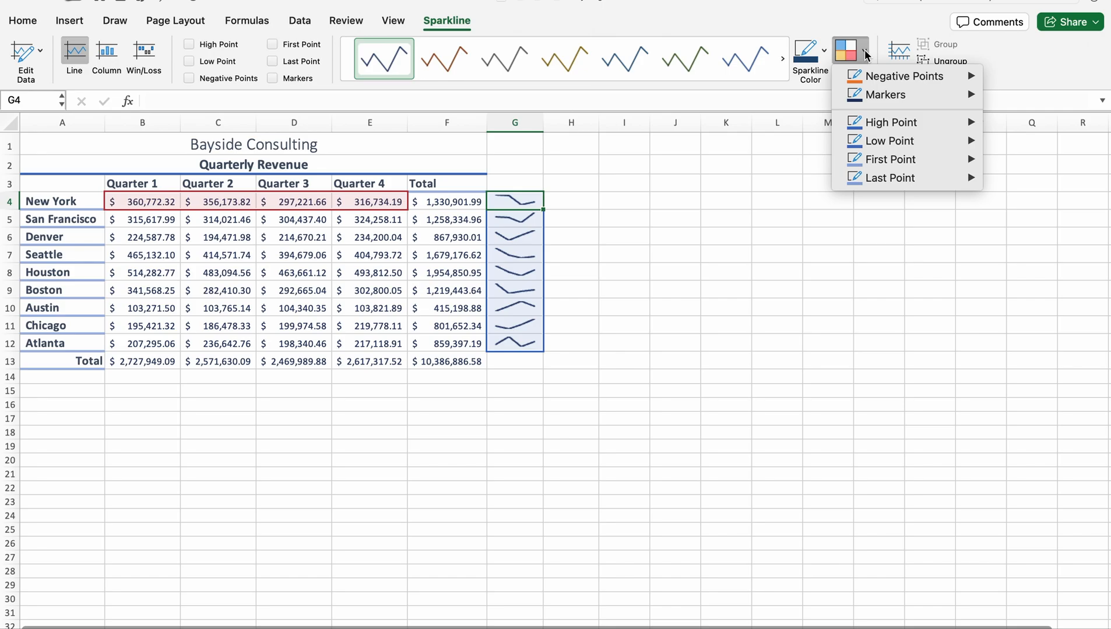
pyautogui.moveTo(900, 124)
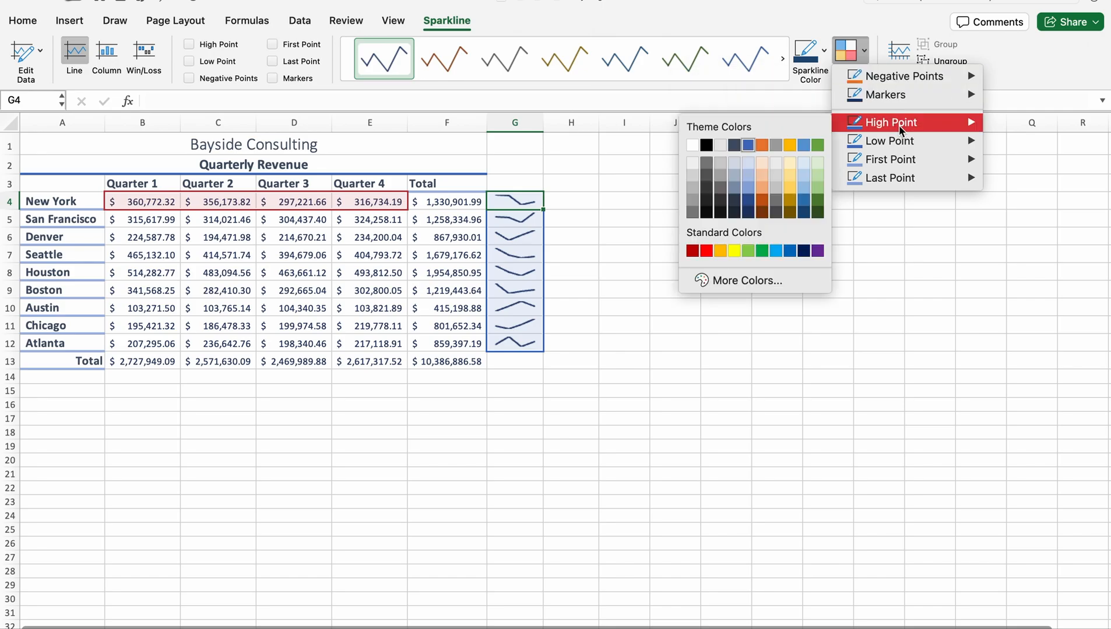
pyautogui.click(817, 145)
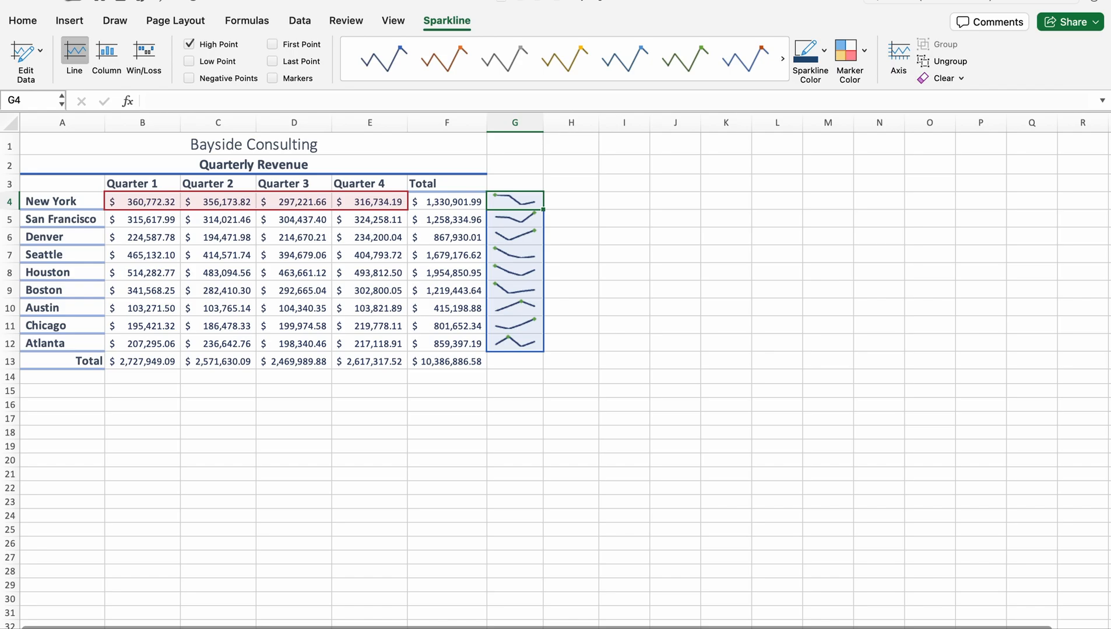
# - Change New York's Quarter 2 revenue in cell C4 to 370,000.00
pyautogui.click(220, 202)
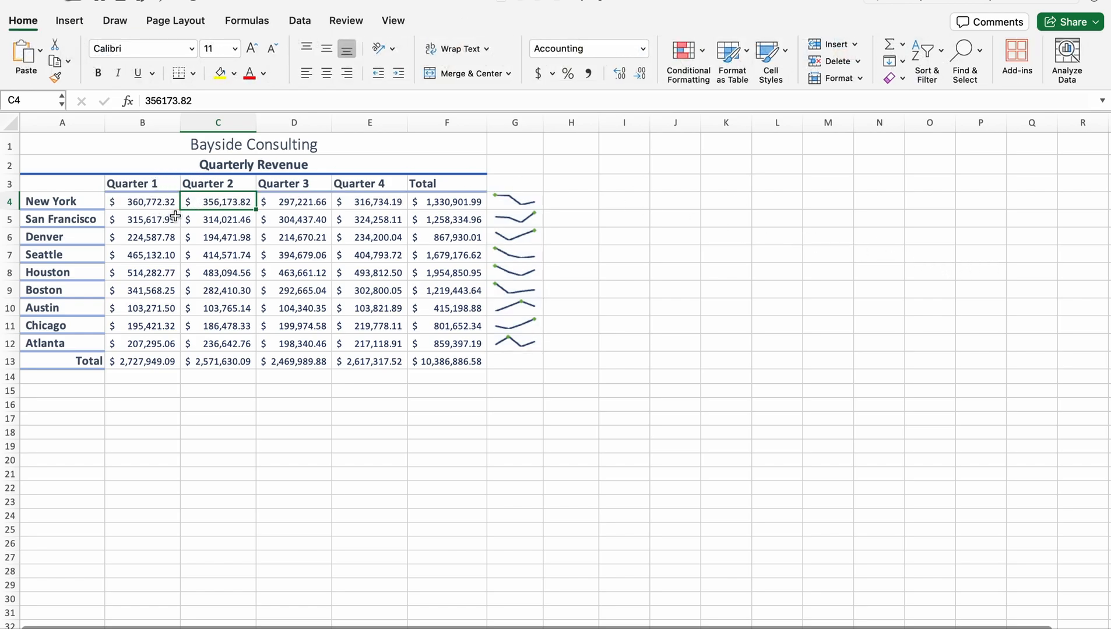
pyautogui.click(208, 100)
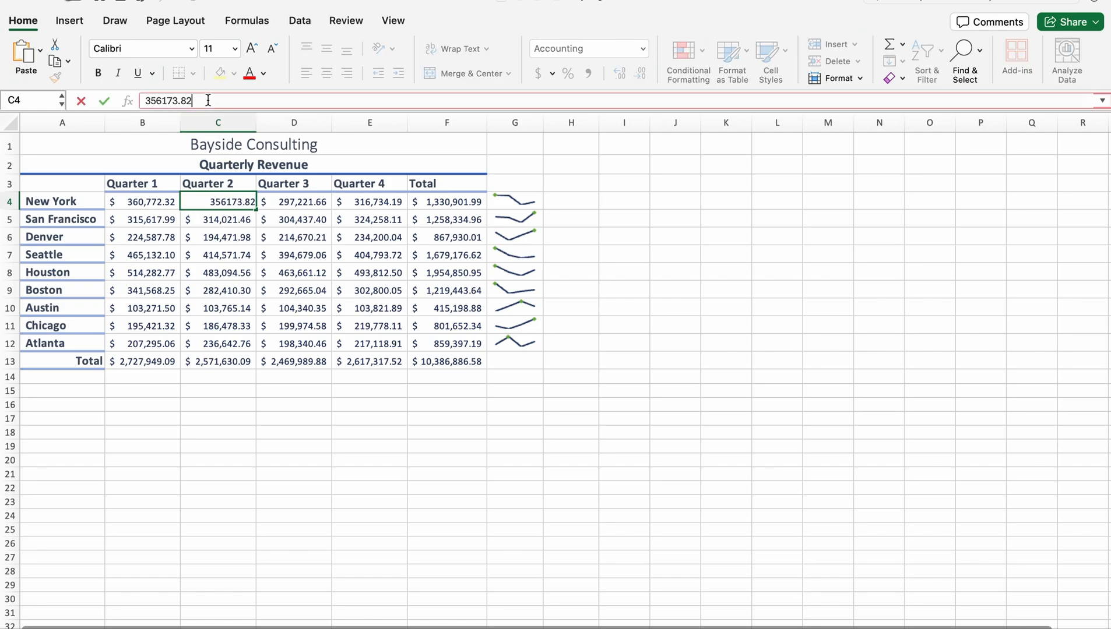
pyautogui.press('BackSpace')
pyautogui.press('BackSpace')
pyautogui.press('BackSpace')
pyautogui.press('BackSpace')
pyautogui.press('BackSpace')
pyautogui.press('BackSpace')
pyautogui.press('BackSpace')
pyautogui.press('BackSpace')
pyautogui.write('7')
pyautogui.write('0,000.00')
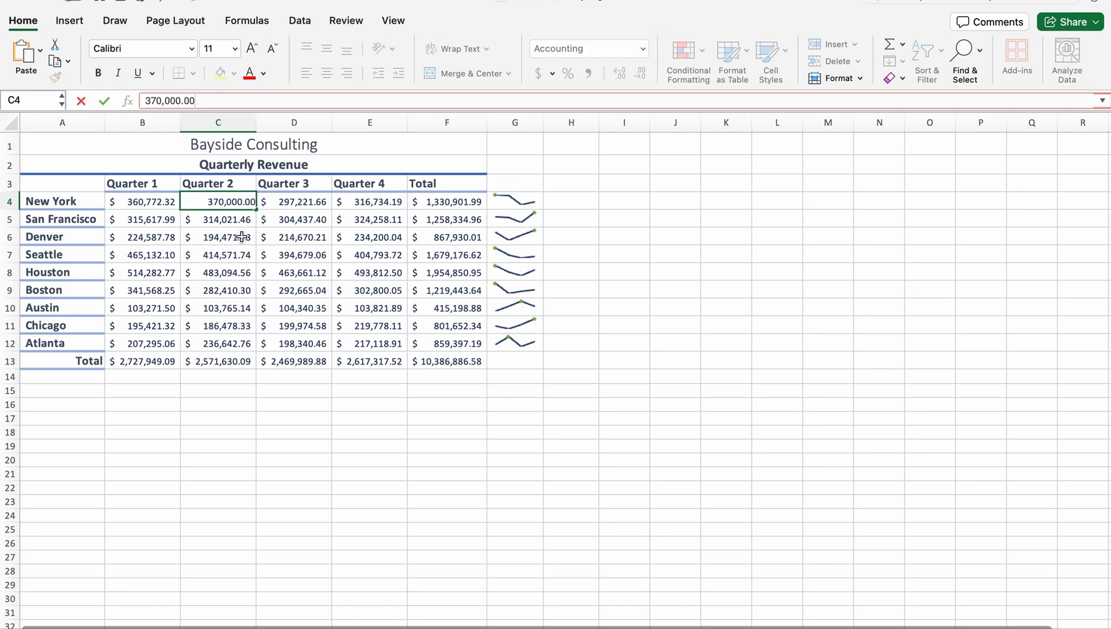
pyautogui.click(394, 226)
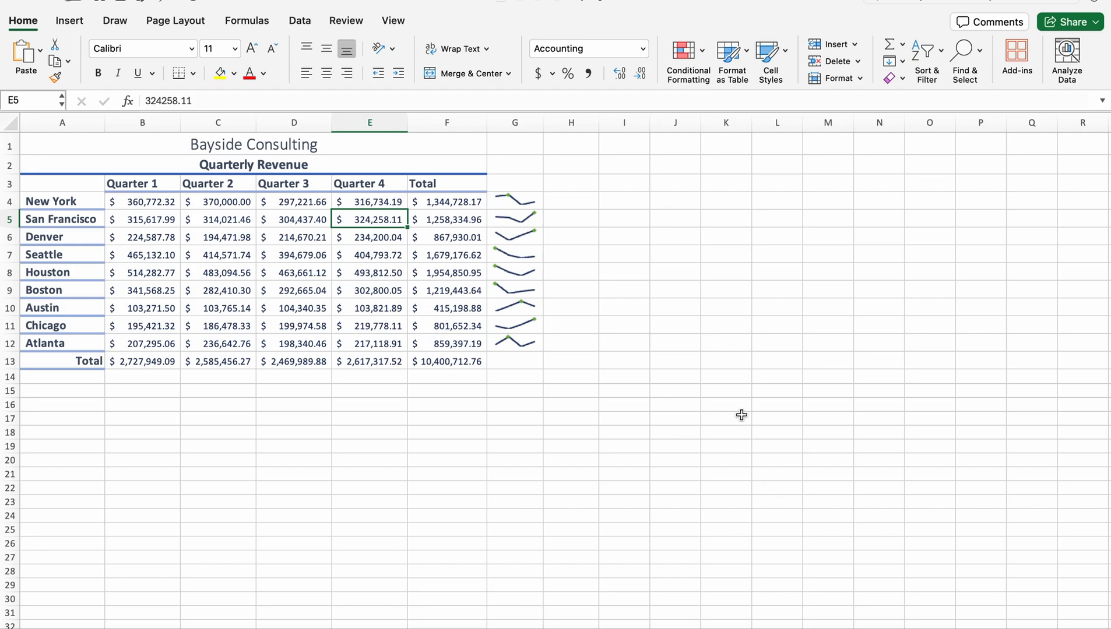
# - Open the worksheet's page header for editing in its centre section
pyautogui.click(71, 22)
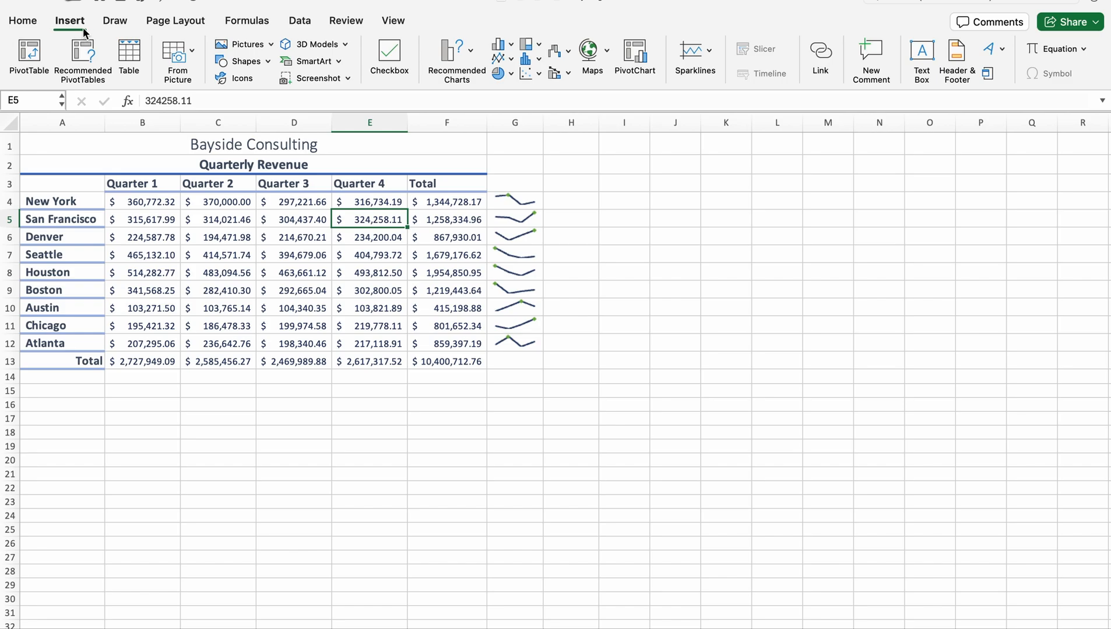
pyautogui.click(956, 75)
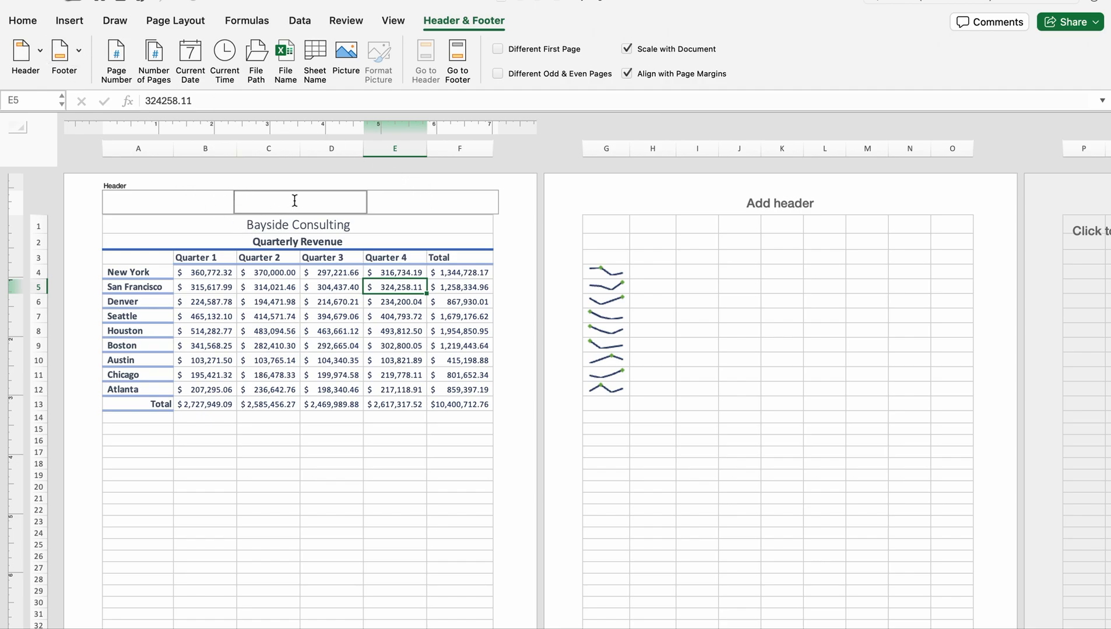
pyautogui.write('nry')
pyautogui.press('BackSpace')
pyautogui.press('BackSpace')
pyautogui.press('BackSpace')
pyautogui.press('BackSpace')
pyautogui.press('BackSpace')
pyautogui.moveTo(848, 2)
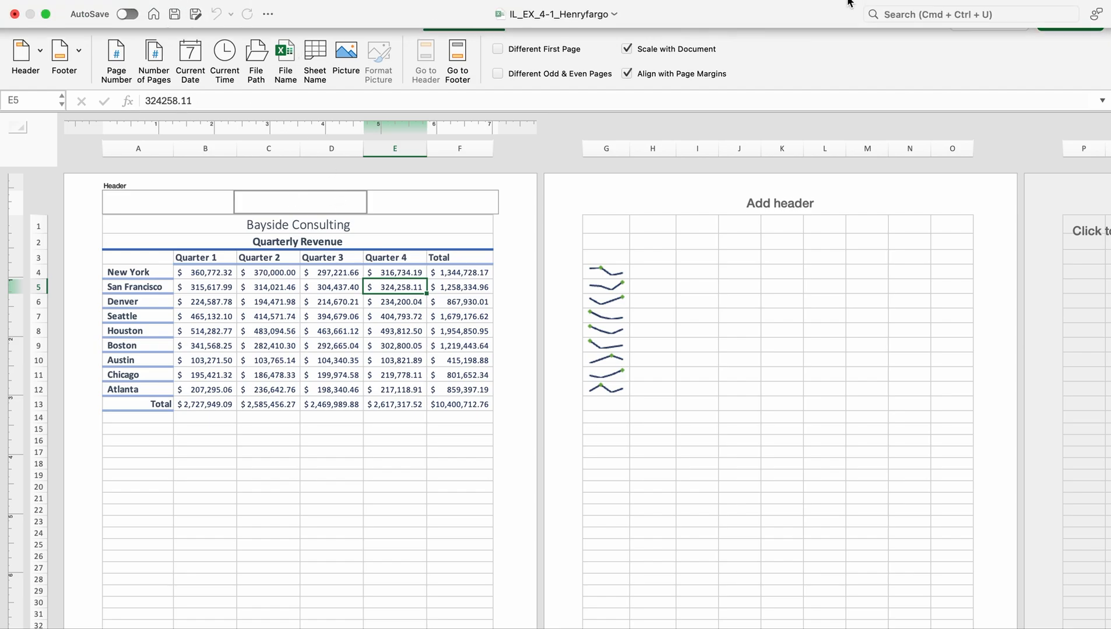